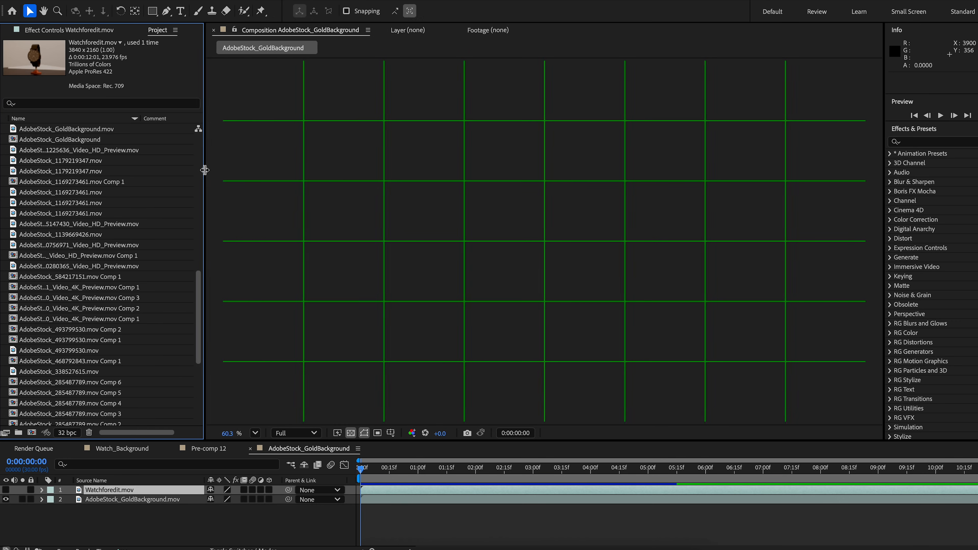
# Turn off the proportional grid overlay in the composition view.
pyautogui.click(383, 433)
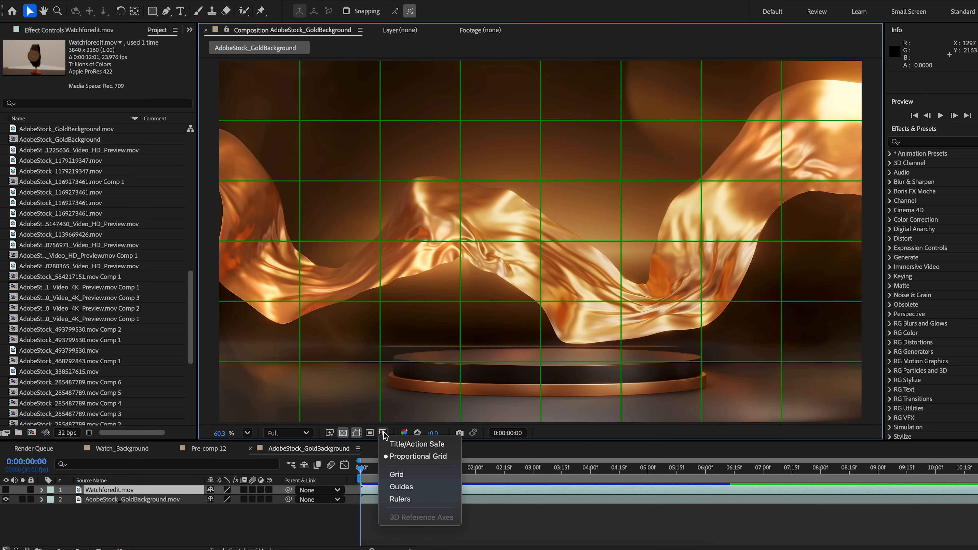
pyautogui.click(417, 456)
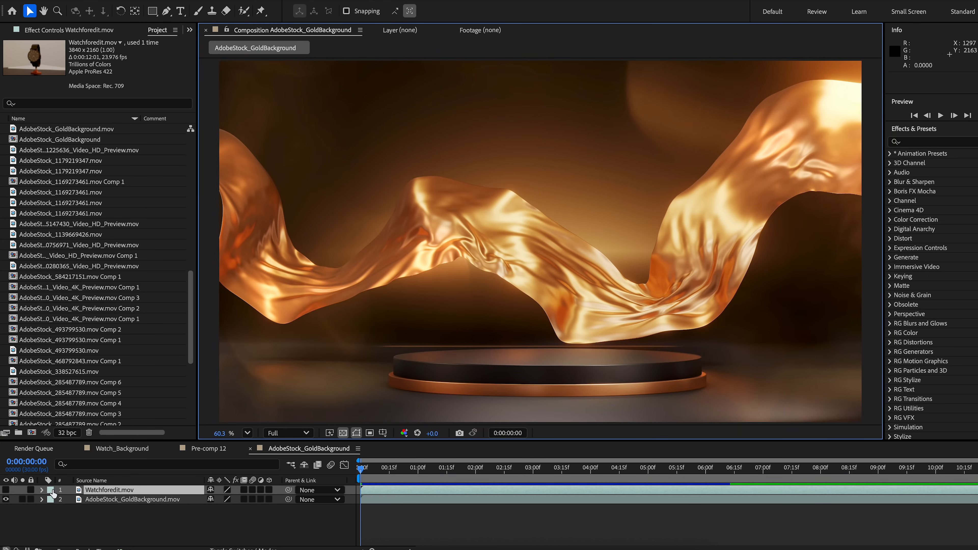
# Scrub through the first few seconds of the AdobeStock_GoldBackground.mov layer to review the fabric motion above the podium.
pyautogui.click(147, 499)
pyautogui.moveTo(370, 476); pyautogui.dragTo(323, 490)
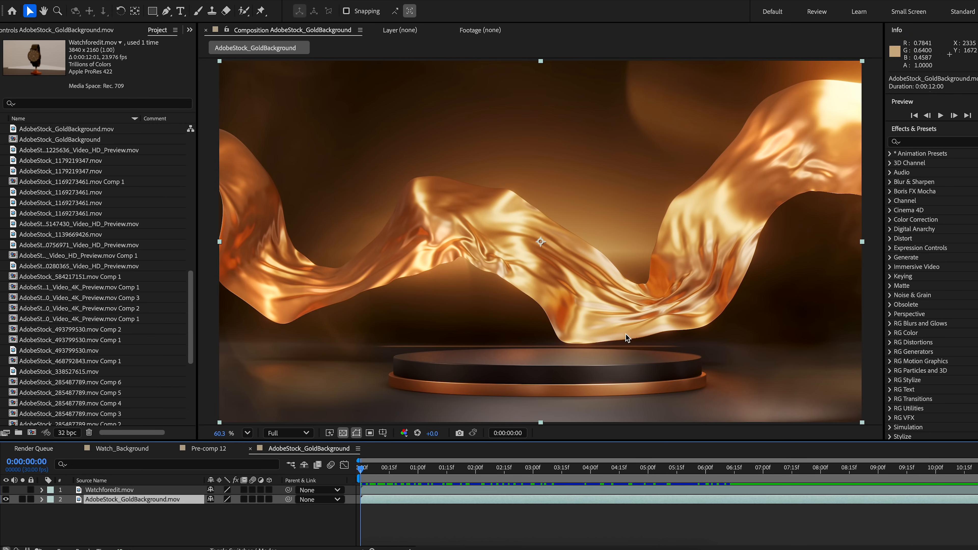
pyautogui.click(377, 479)
pyautogui.moveTo(378, 480)
pyautogui.mouseDown()
pyautogui.moveTo(470, 480)
pyautogui.moveTo(382, 477)
pyautogui.mouseUp()
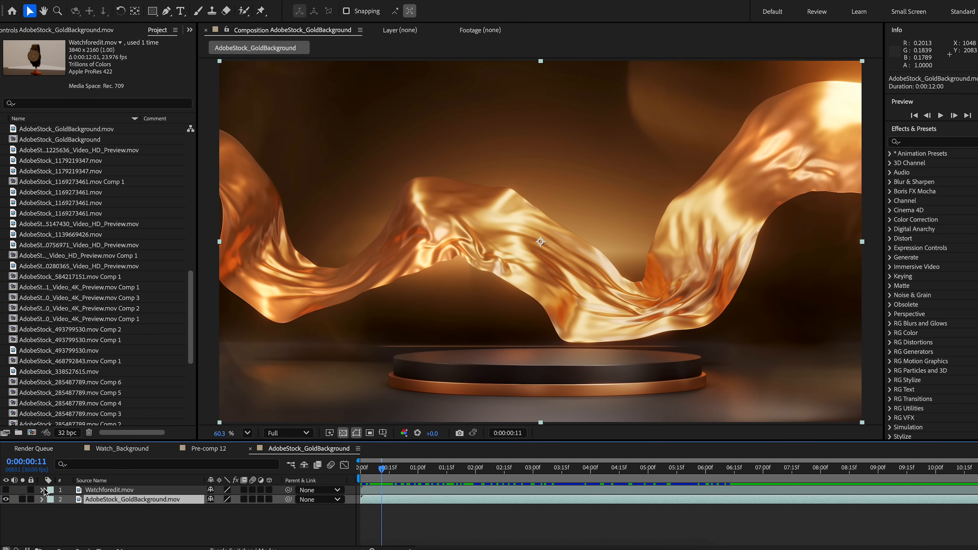
pyautogui.moveTo(382, 475); pyautogui.dragTo(455, 490)
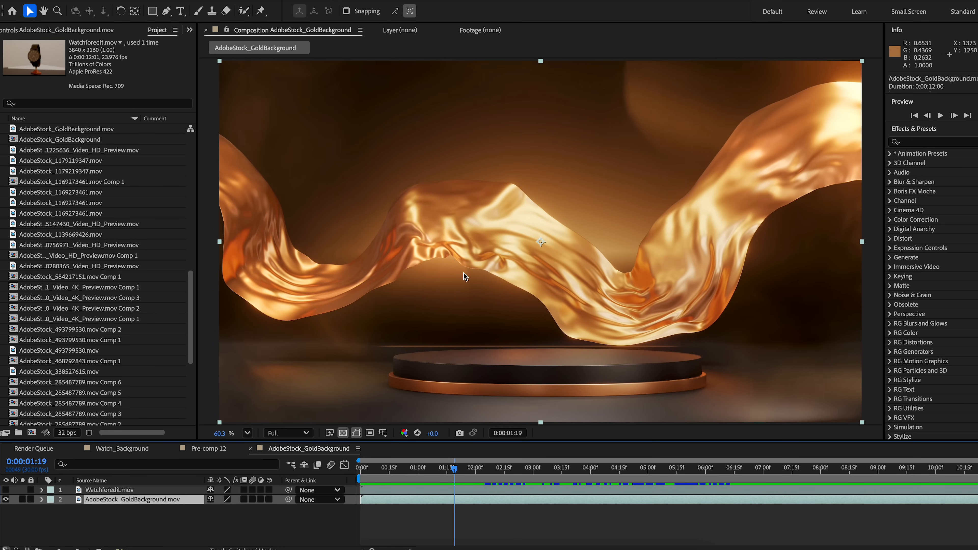
pyautogui.moveTo(454, 470); pyautogui.dragTo(523, 487)
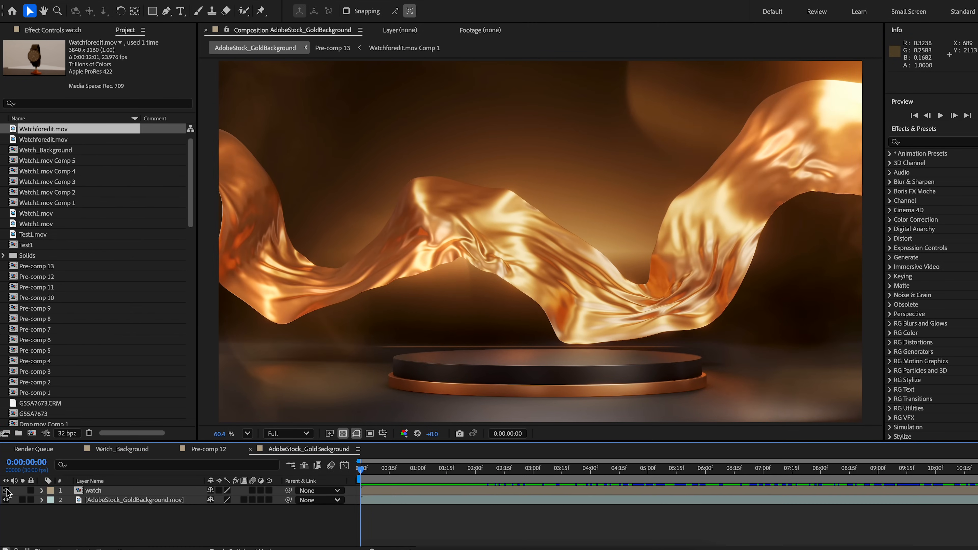
# Make the watch layer visible and play the composition from the start to preview the watch footage.
pyautogui.click(6, 491)
pyautogui.moveTo(369, 472); pyautogui.dragTo(349, 467)
pyautogui.press('space')
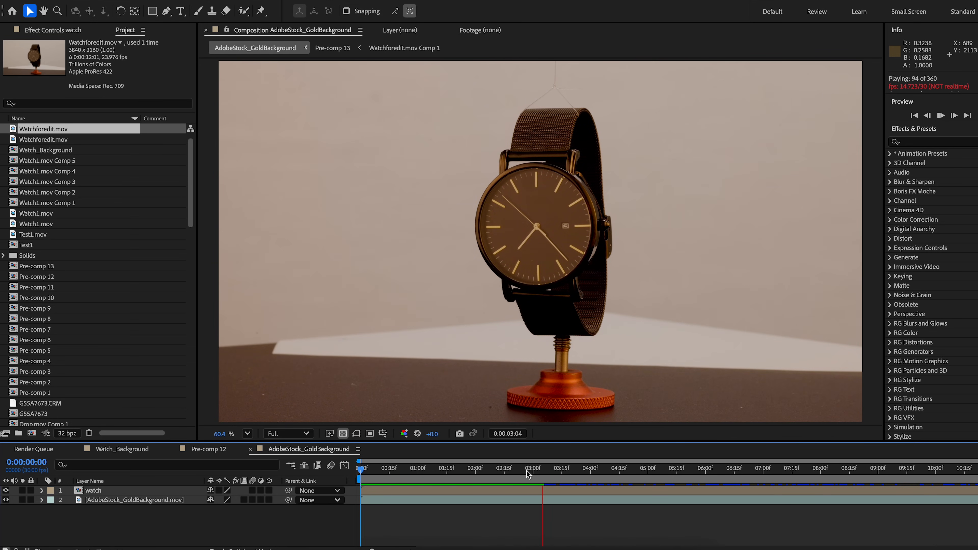
pyautogui.click(420, 467)
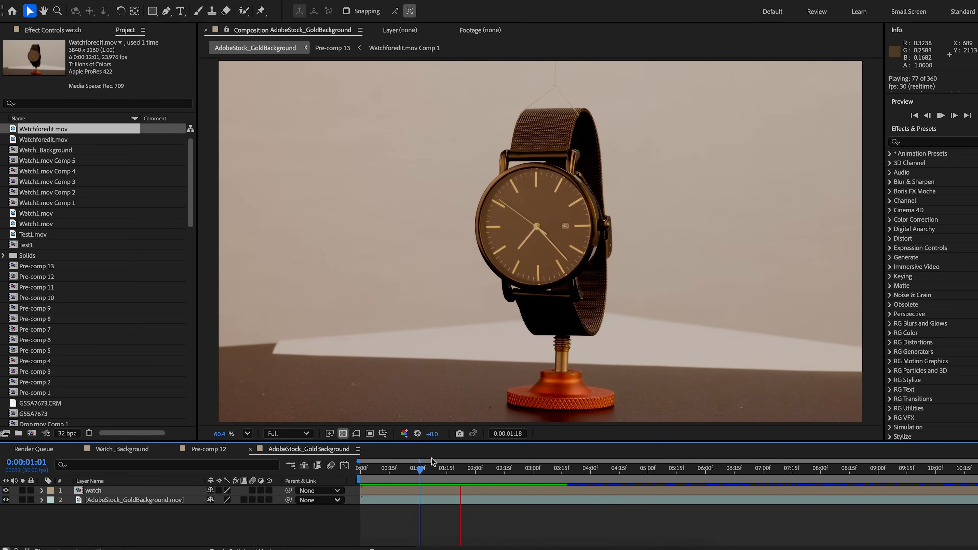
pyautogui.press('space')
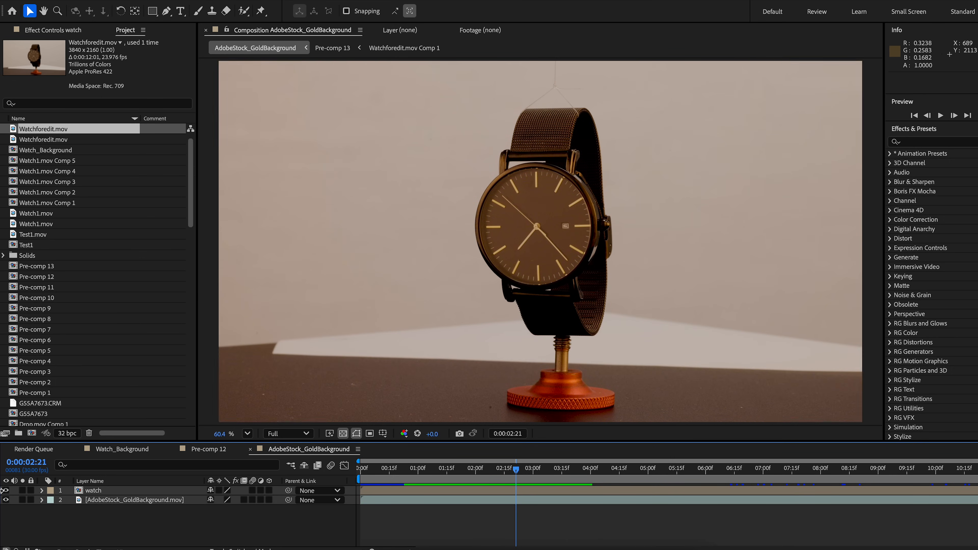
# Toggle the watch layer off and on to compare it with the gold background, and return to the first frame.
pyautogui.click(6, 491)
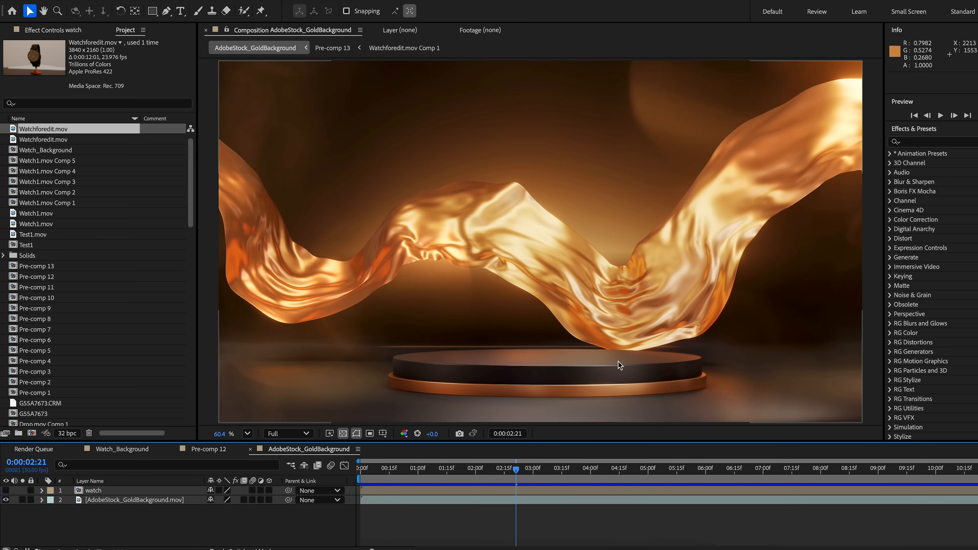
pyautogui.click(6, 490)
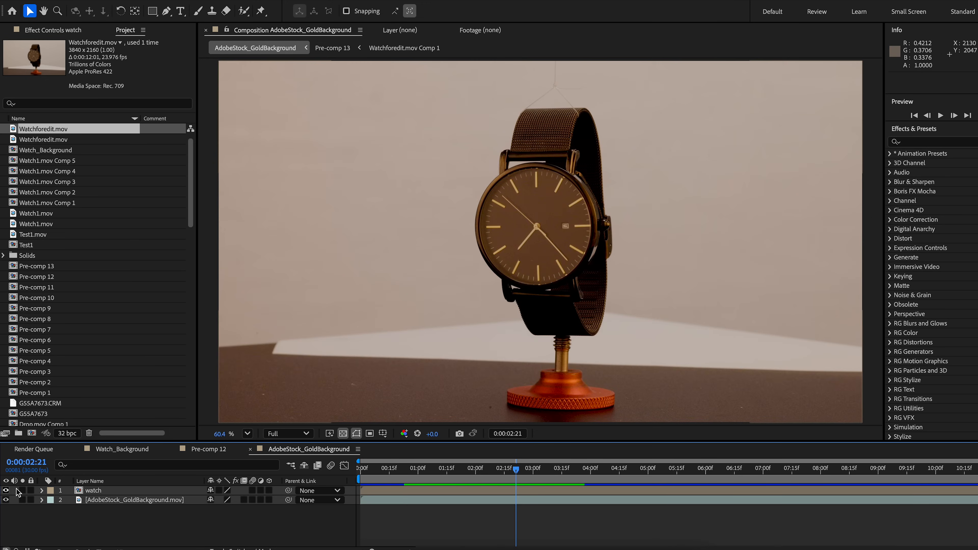
pyautogui.press('Home')
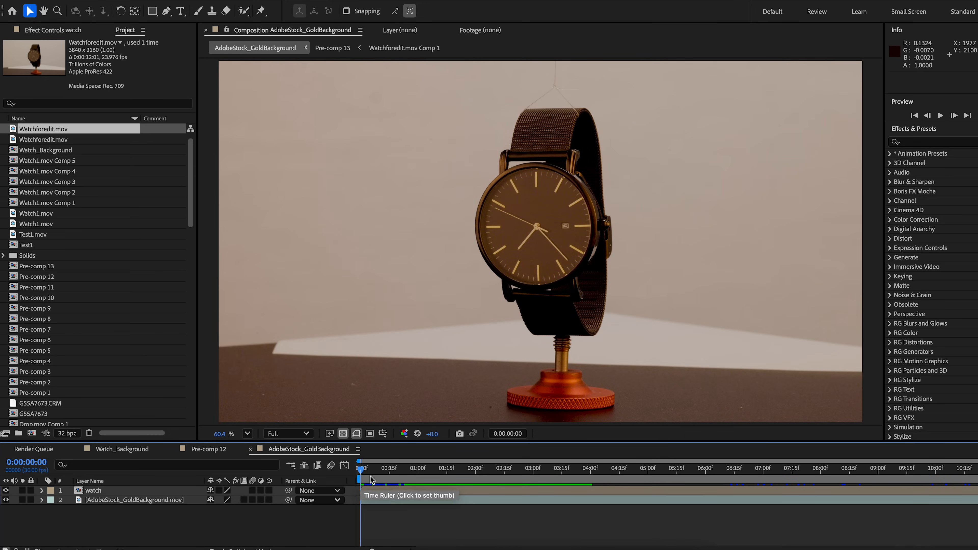
# At 0:00:01:04, open the watch layer and paint a Roto Brush foreground stroke around the strap, crown side and case of the watch.
pyautogui.moveTo(369, 475); pyautogui.dragTo(426, 475)
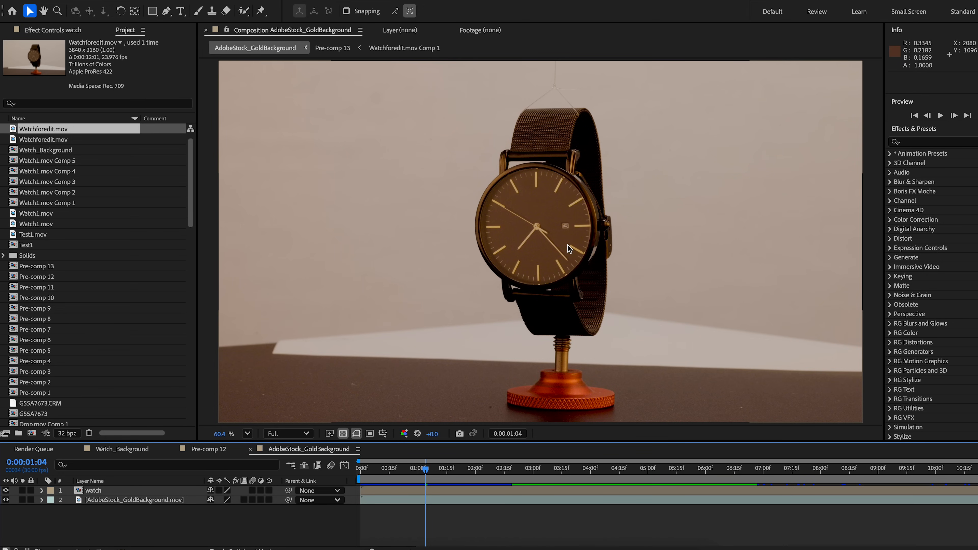
pyautogui.click(243, 11)
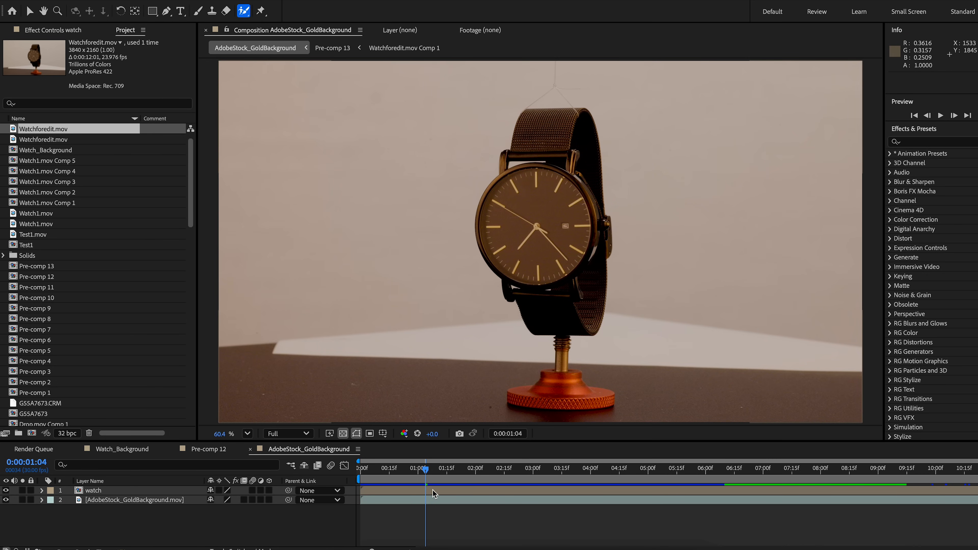
pyautogui.doubleClick(488, 489)
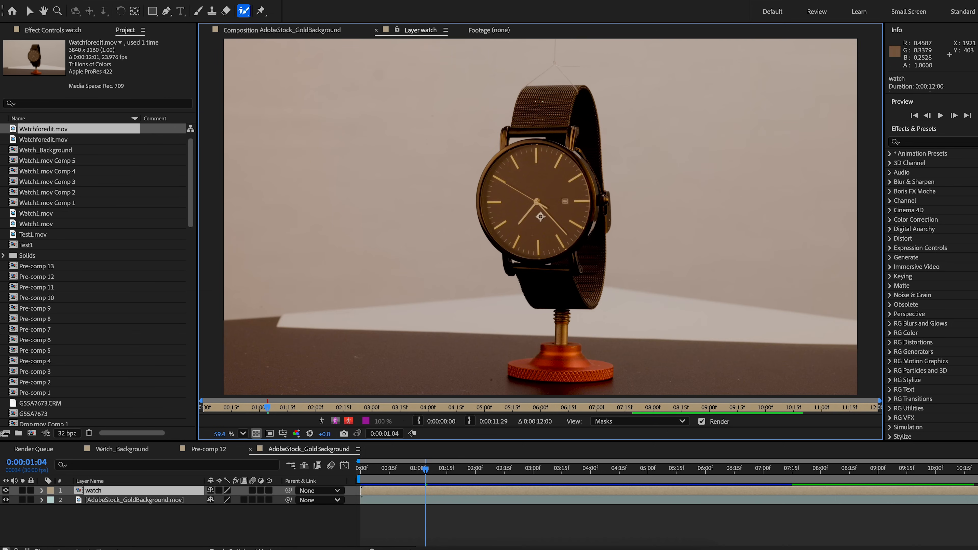
pyautogui.moveTo(538, 93); pyautogui.dragTo(527, 93)
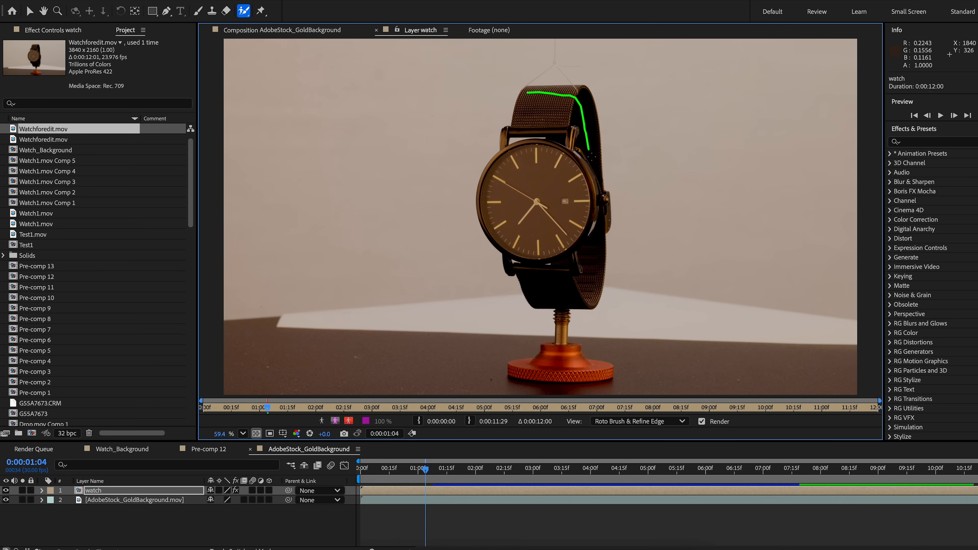
pyautogui.moveTo(597, 178); pyautogui.dragTo(600, 202)
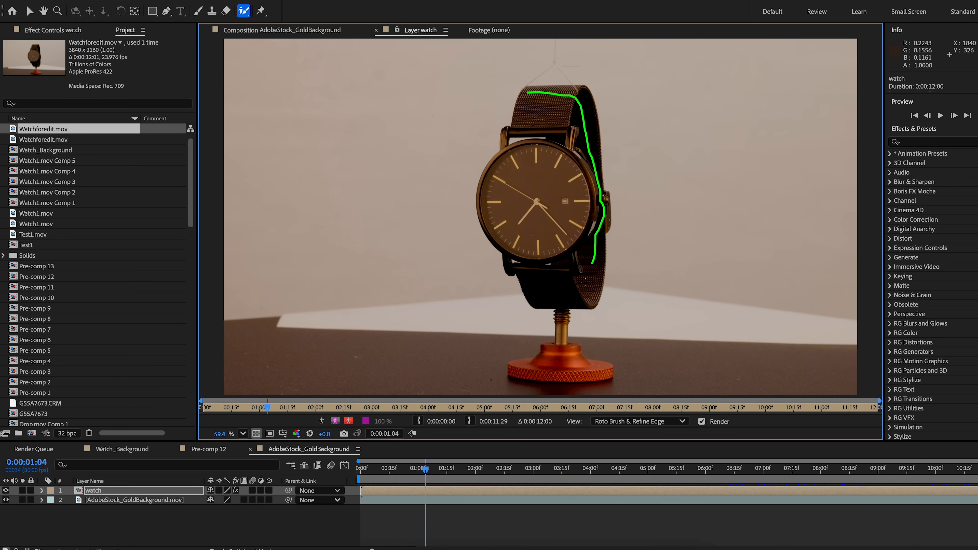
pyautogui.moveTo(525, 280); pyautogui.dragTo(492, 218)
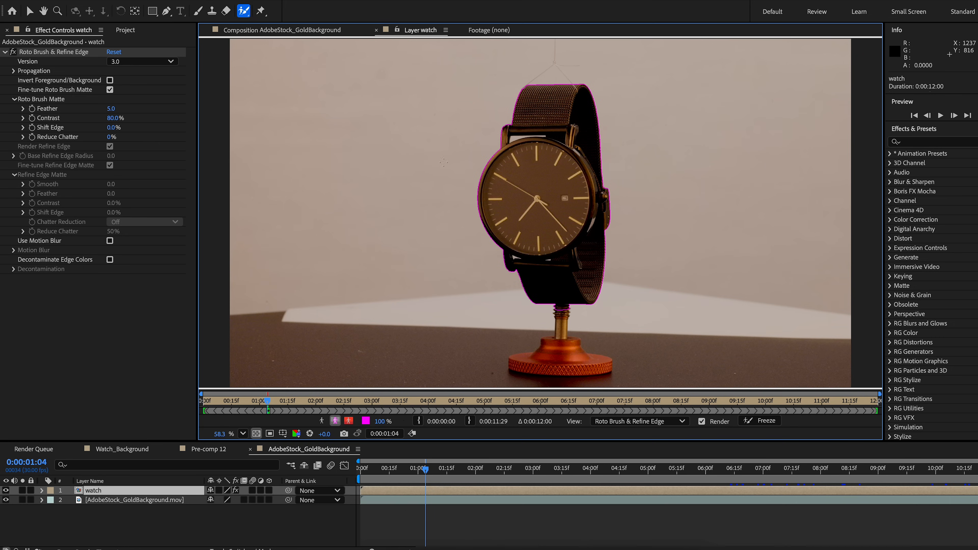
# Freeze the Roto Brush propagation for the watch layer and return to the AdobeStock_GoldBackground composition with the Selection tool.
pyautogui.click(764, 421)
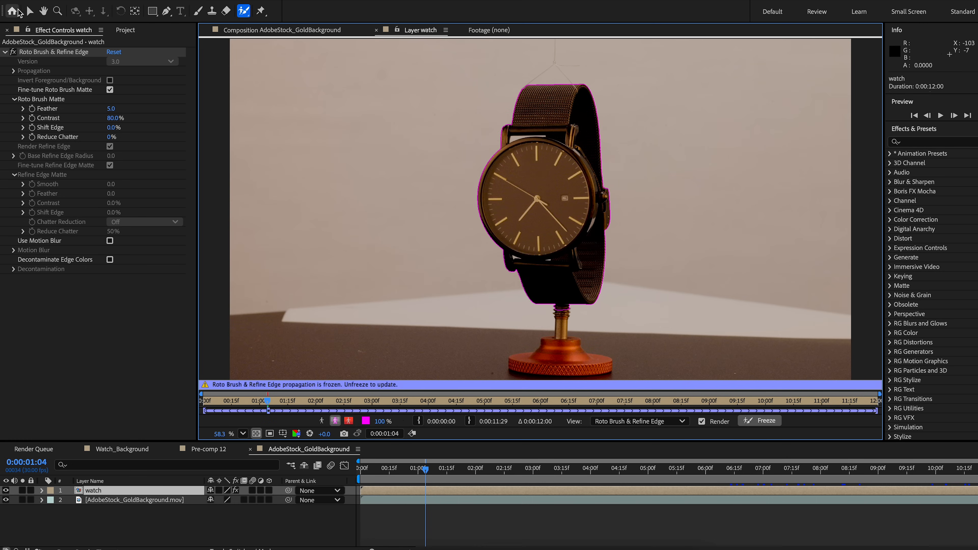
pyautogui.click(30, 11)
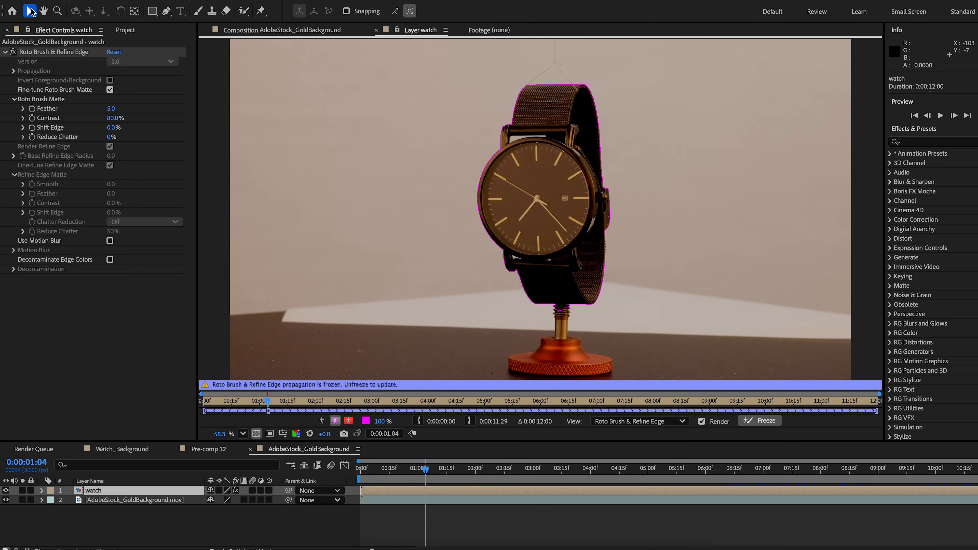
pyautogui.click(269, 31)
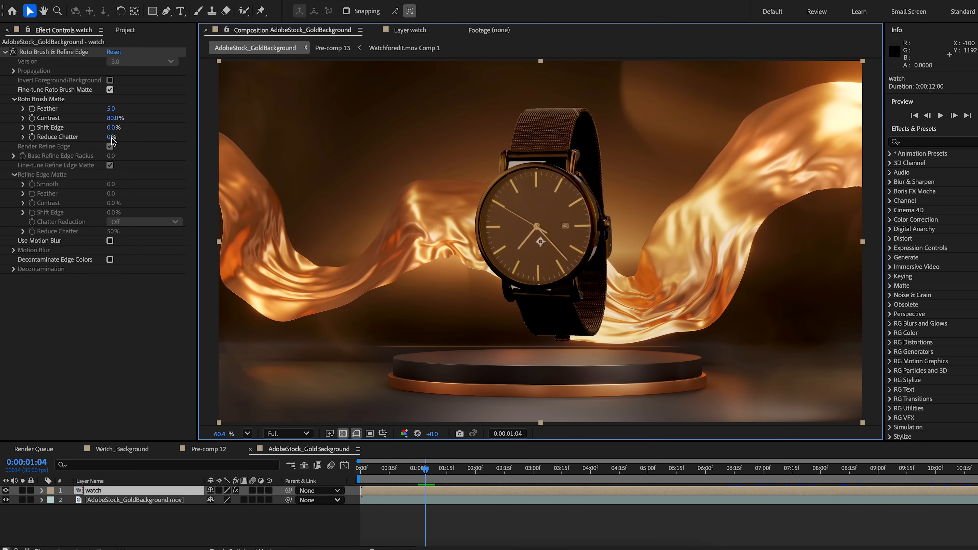
# Refine the Roto Brush matte with Shift Edge -74%, Feather 9.6 and Reduce Chatter 70%.
pyautogui.moveTo(112, 130); pyautogui.dragTo(109, 128)
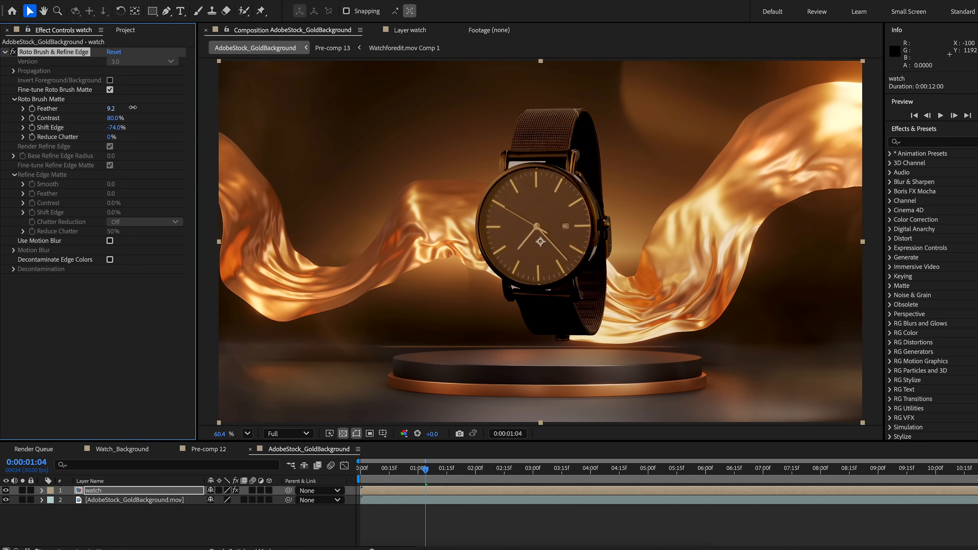
pyautogui.moveTo(133, 135); pyautogui.dragTo(145, 137)
# Pre-compose the watch layer as watch Comp 1, moving all attributes into the new composition.
pyautogui.rightClick(465, 490)
pyautogui.click(485, 478)
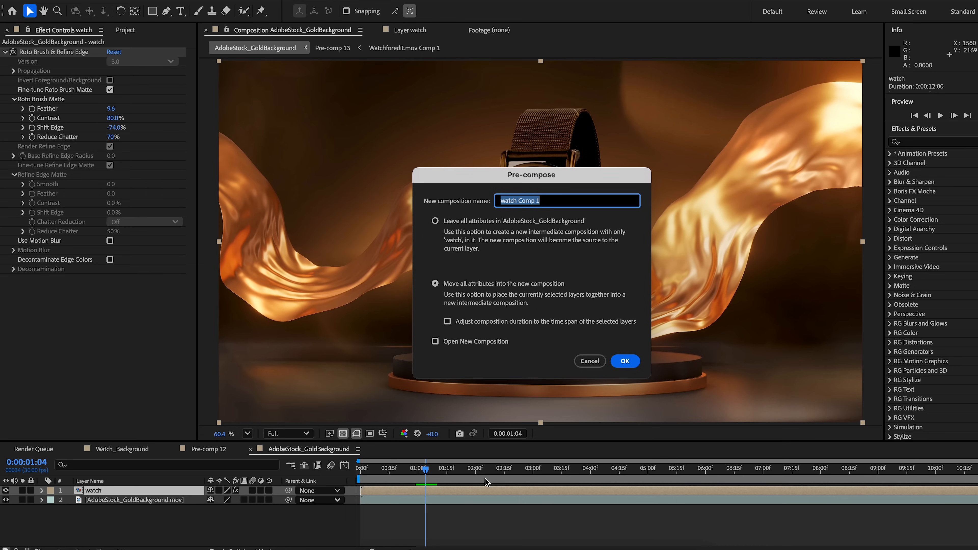
pyautogui.press('Return')
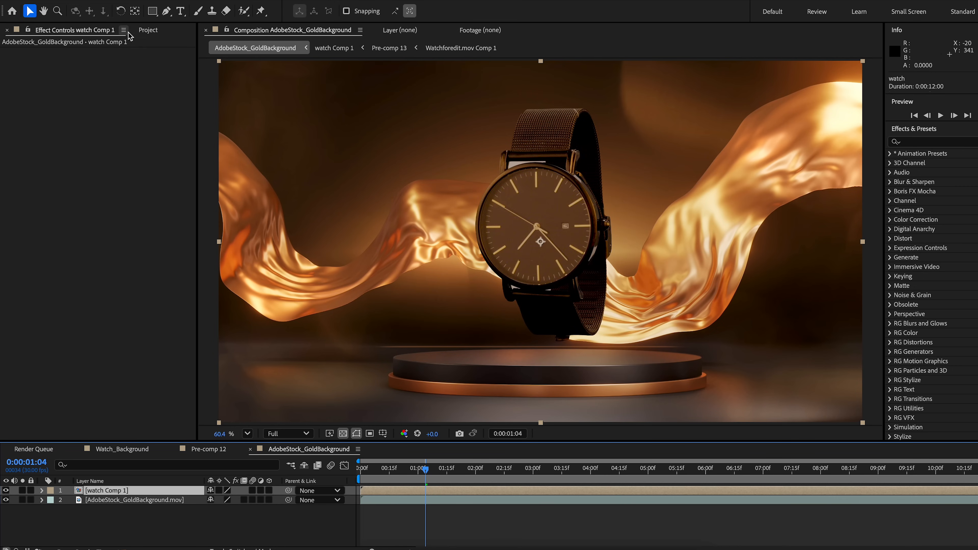
# Draw a closed Pen mask on watch Comp 1 around the leftover piece of stand below the strap.
pyautogui.click(166, 11)
pyautogui.moveTo(220, 436); pyautogui.dragTo(260, 436)
pyautogui.scroll(-5, 480, 349)
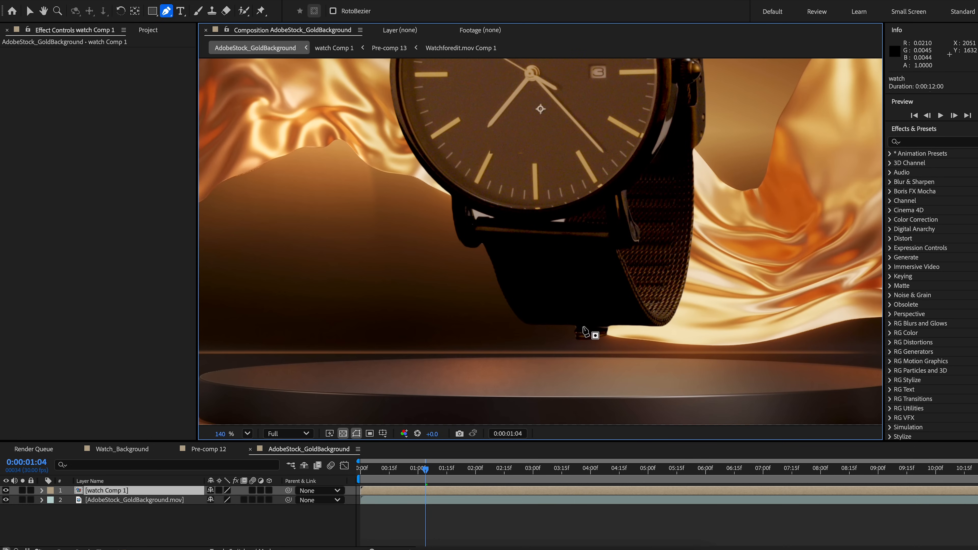
pyautogui.click(528, 323)
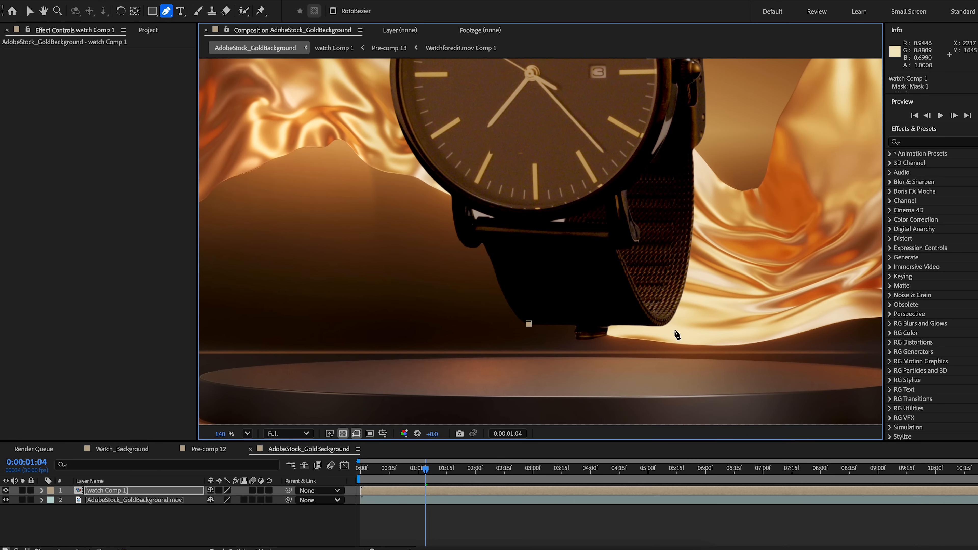
pyautogui.click(658, 326)
pyautogui.click(658, 346)
pyautogui.click(599, 362)
pyautogui.moveTo(542, 353); pyautogui.dragTo(537, 349)
pyautogui.click(528, 324)
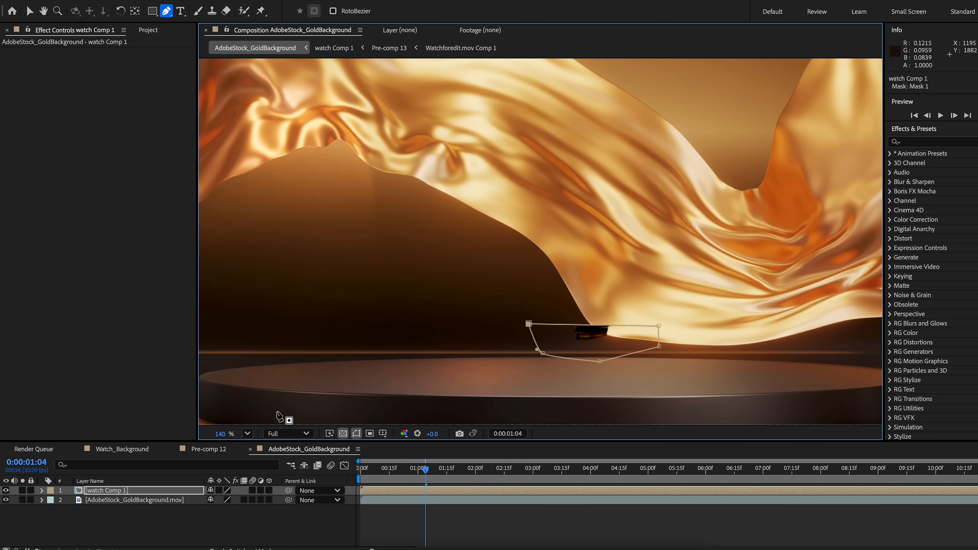
# Set the mode of the new mask on watch Comp 1 to Subtract and deselect the layer.
pyautogui.click(41, 490)
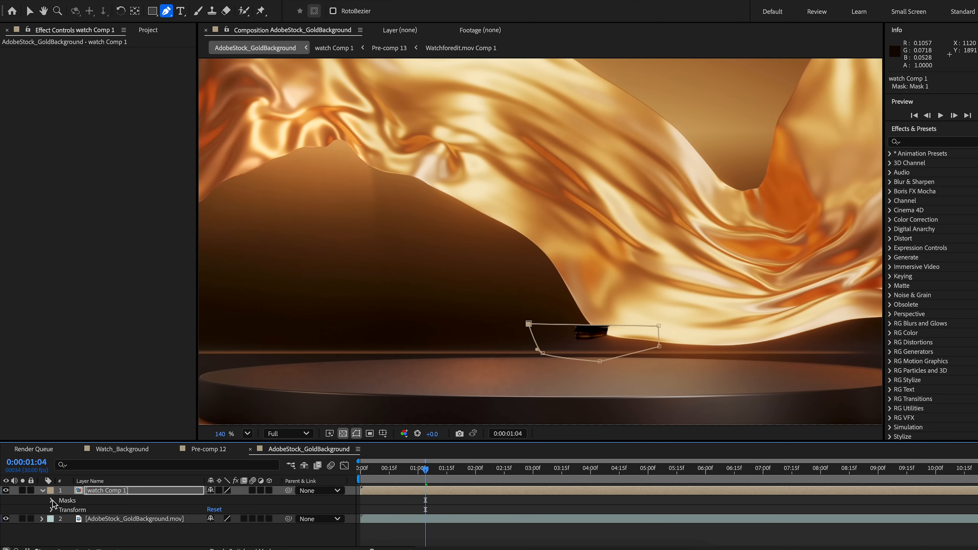
pyautogui.click(52, 500)
pyautogui.click(61, 509)
pyautogui.click(231, 512)
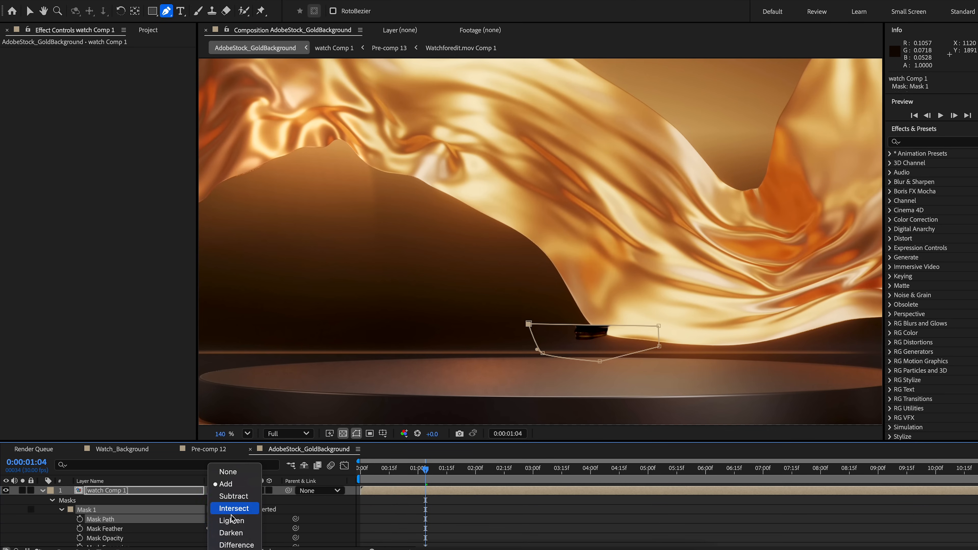
pyautogui.click(233, 496)
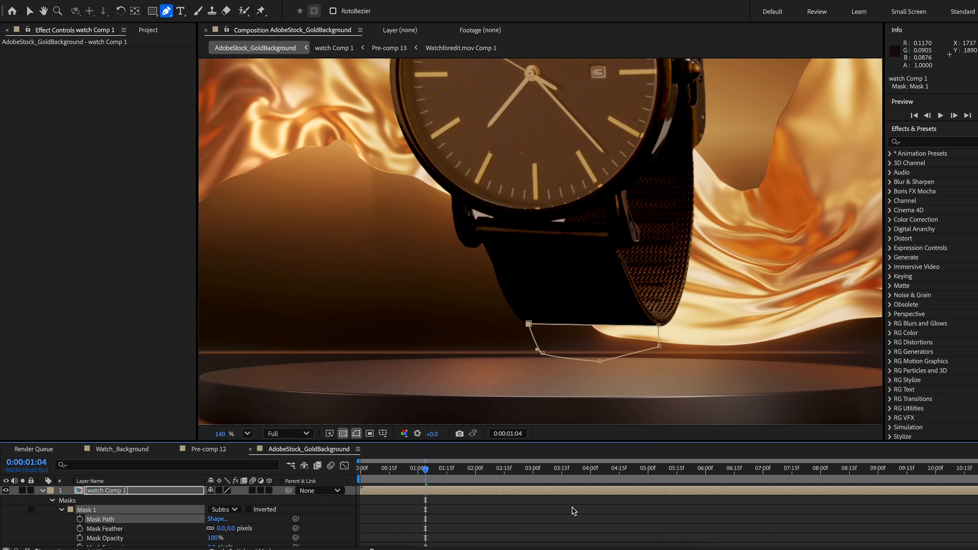
pyautogui.click(570, 522)
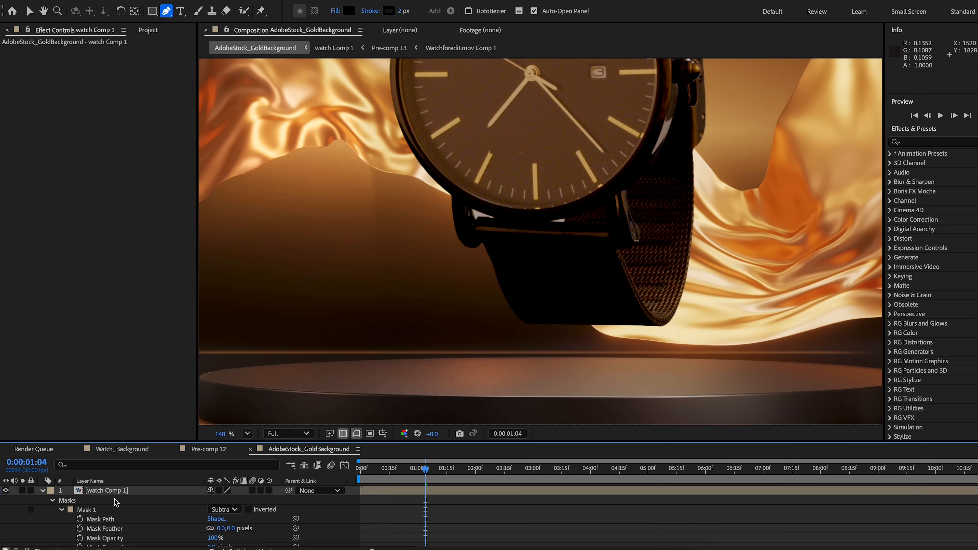
# Adjust the upper corner points of Mask 1 to line up with the lower edge of the strap.
pyautogui.click(115, 509)
pyautogui.click(660, 326)
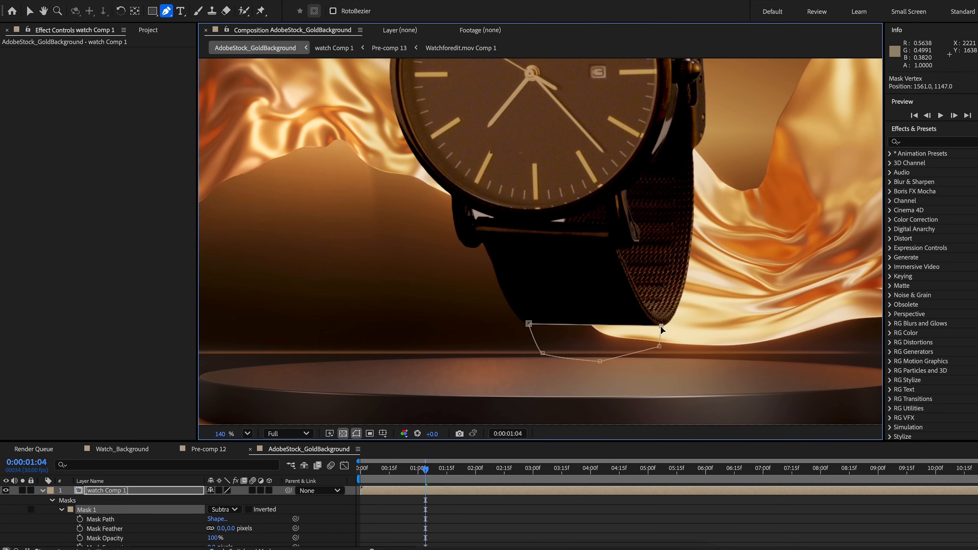
pyautogui.moveTo(529, 324); pyautogui.dragTo(526, 324)
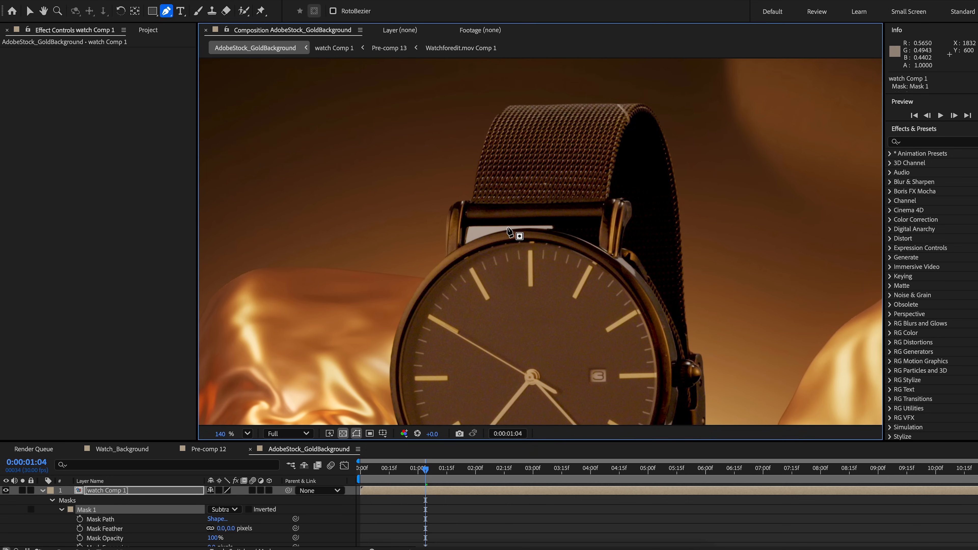
pyautogui.scroll(-10, 508, 230)
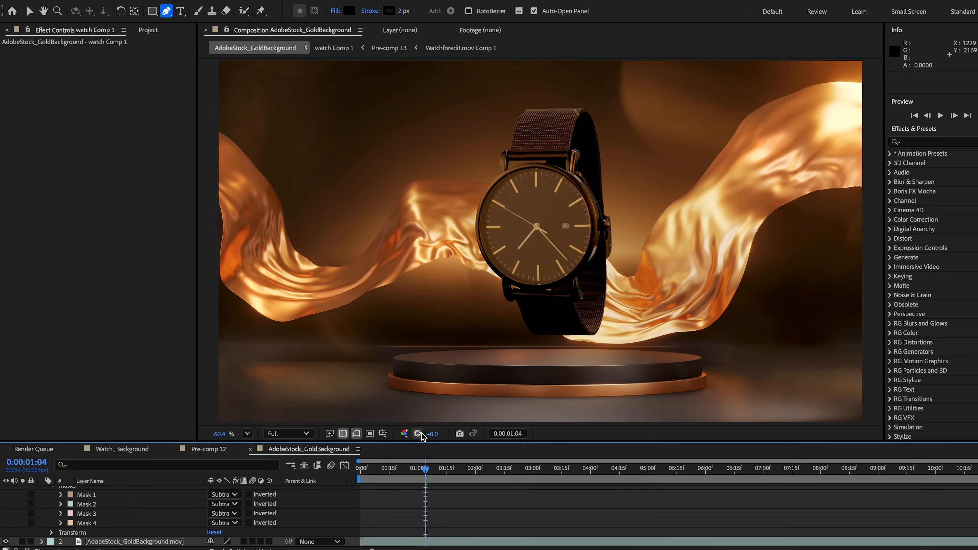
pyautogui.scroll(1, 458, 522)
pyautogui.click(434, 494)
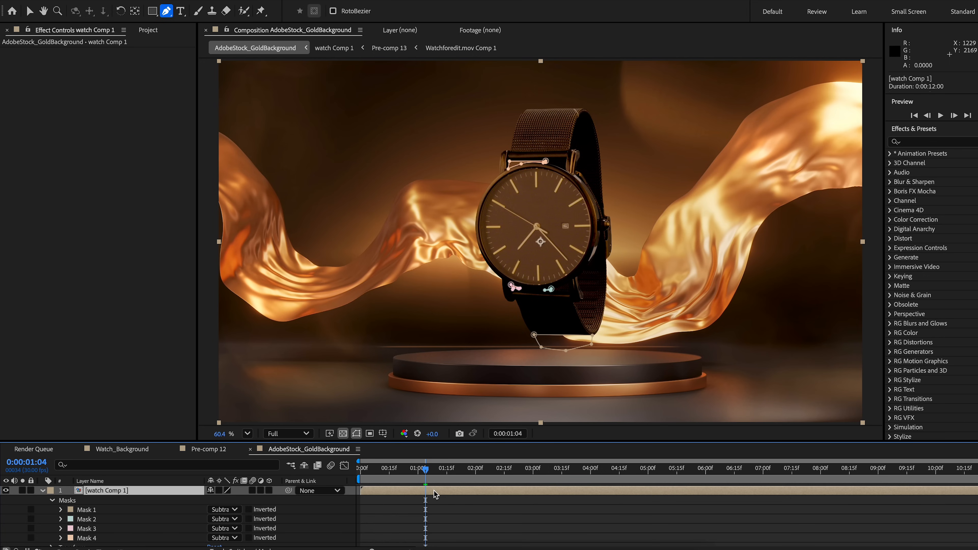
pyautogui.click(412, 512)
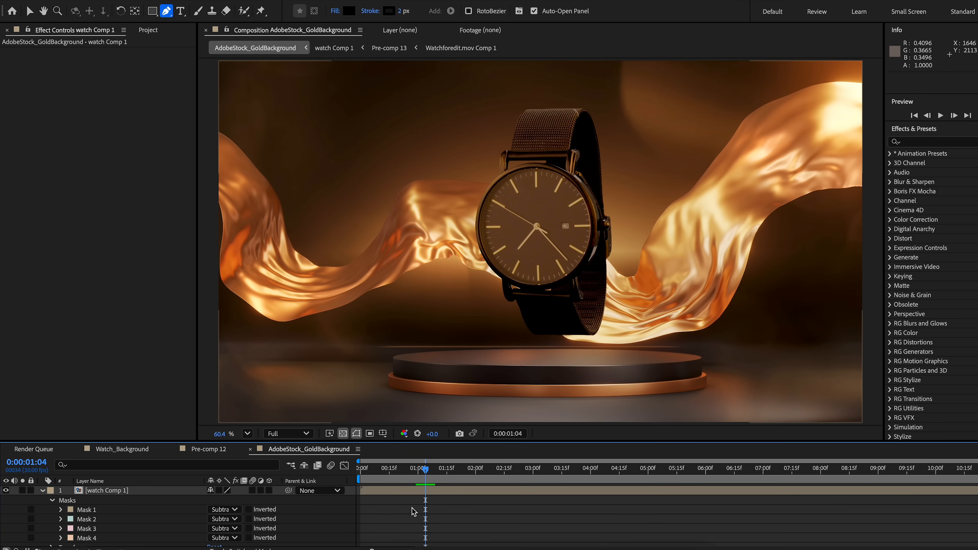
# Scale the watch Comp 1 layer down to 63%, keeping its proportions.
pyautogui.click(427, 494)
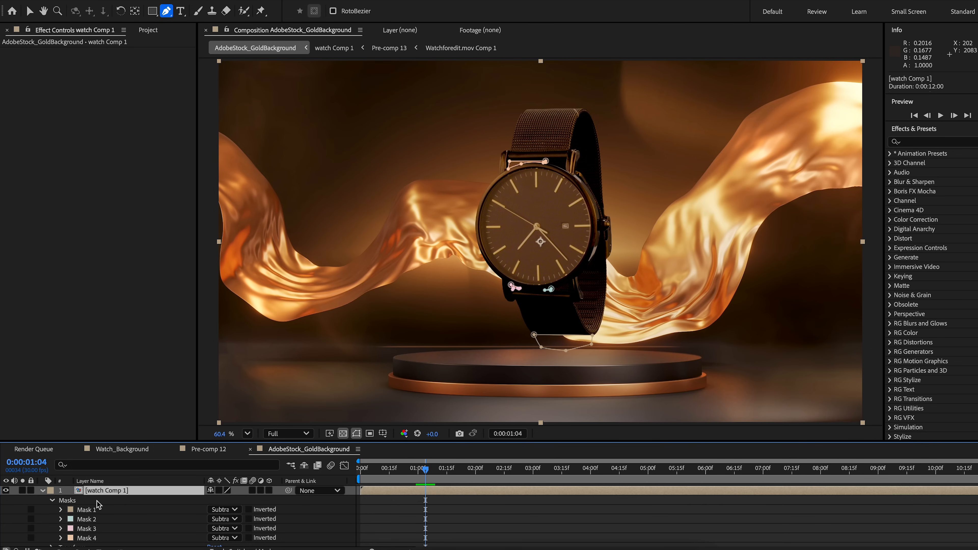
pyautogui.click(29, 11)
pyautogui.click(158, 490)
pyautogui.press('s')
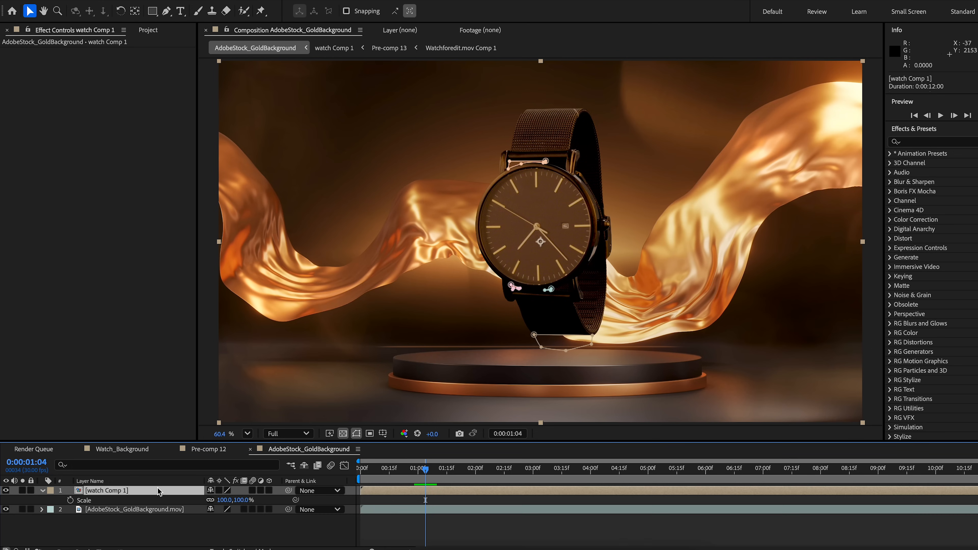
pyautogui.moveTo(236, 502); pyautogui.dragTo(212, 507)
# Move watch Comp 1 down so the strap rests on the round podium, at about position 1867, 1415, and deselect the layer.
pyautogui.click(563, 234)
pyautogui.moveTo(562, 233); pyautogui.dragTo(558, 290)
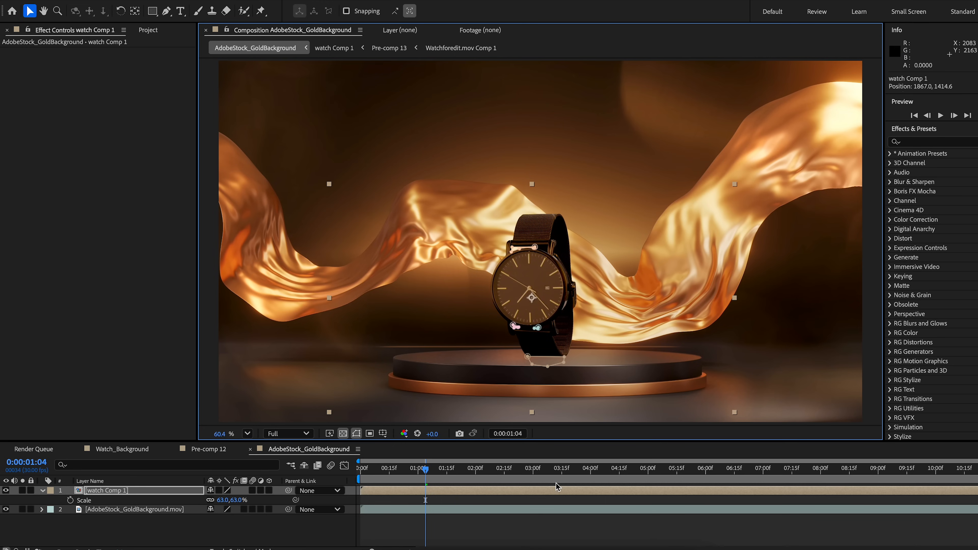
pyautogui.click(565, 538)
# Preview the composite from the start of the timeline to check the watch against the moving fabric.
pyautogui.moveTo(424, 467); pyautogui.dragTo(315, 463)
pyautogui.press('space')
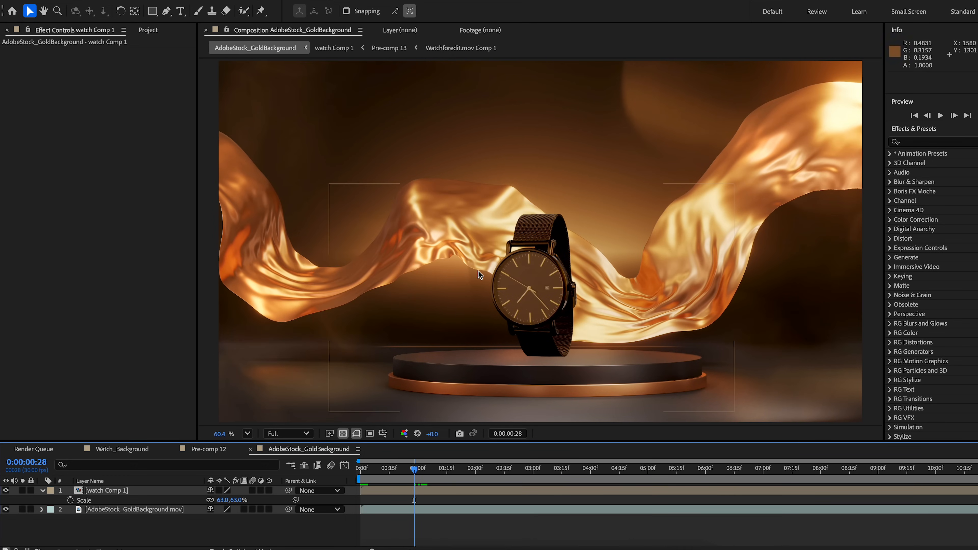
pyautogui.press('space')
pyautogui.moveTo(416, 470); pyautogui.dragTo(418, 471)
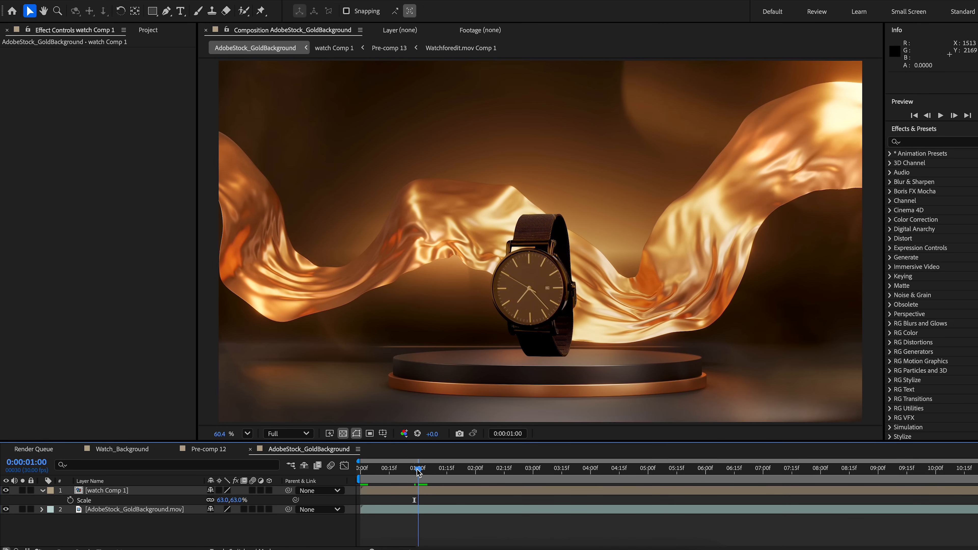
pyautogui.press('Home')
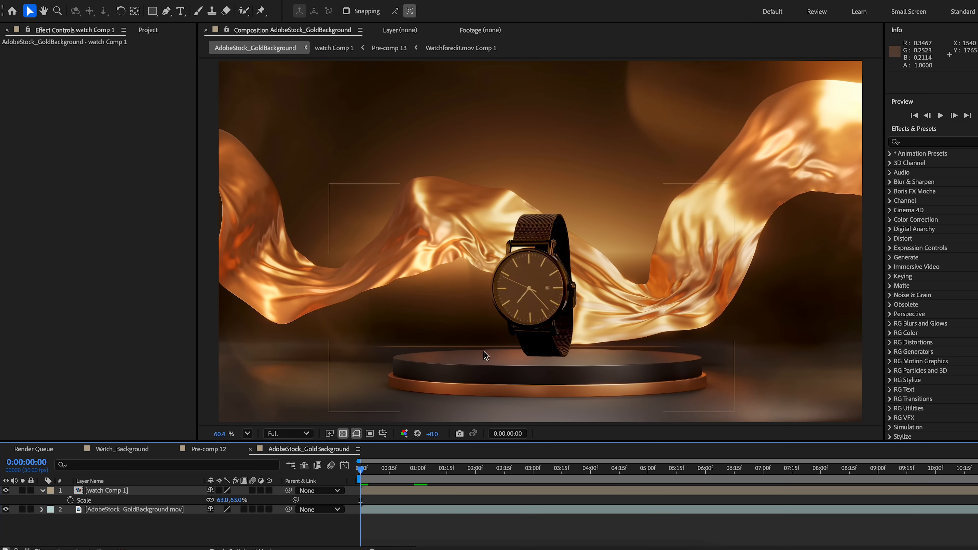
pyautogui.press("'")
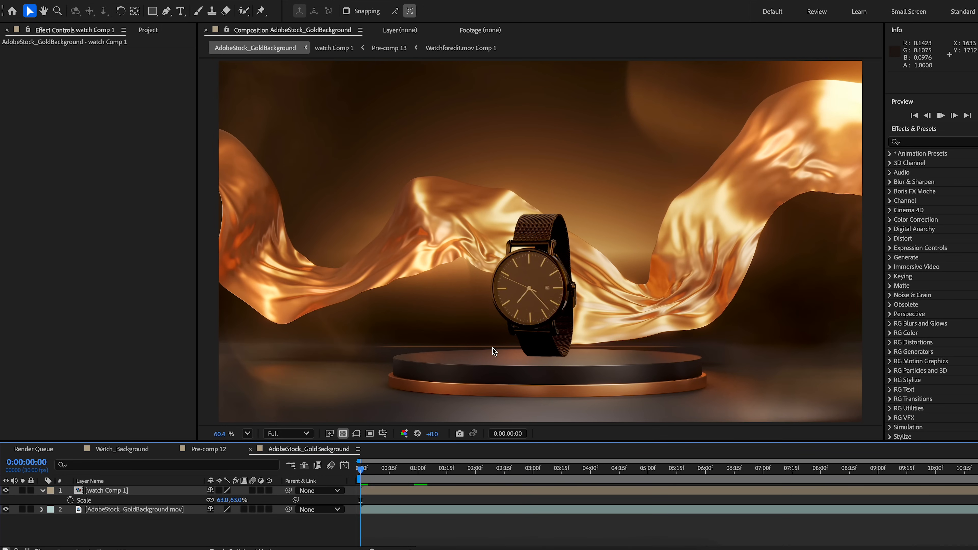
pyautogui.press('space')
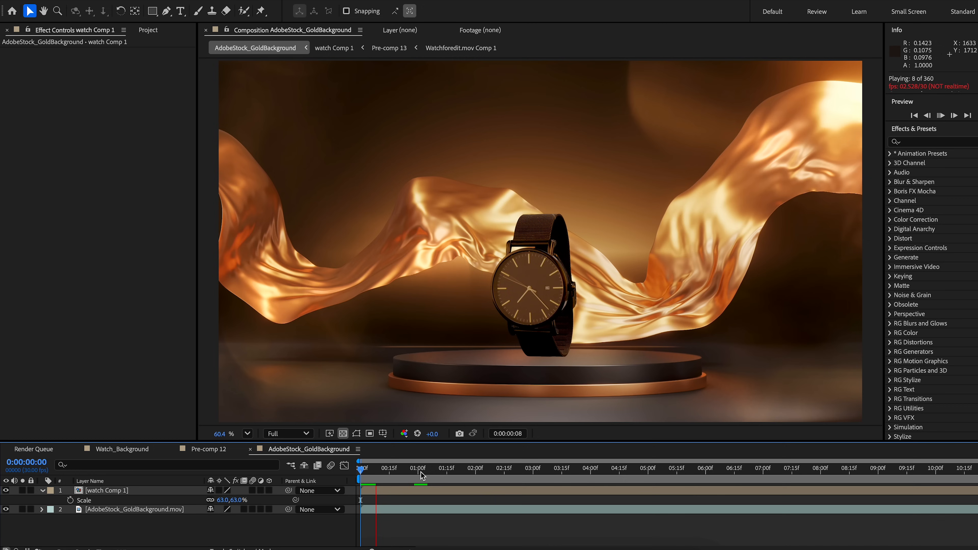
# Select watch Comp 1 and examine the upper strap and the gap above the dial up close at frame 5.
pyautogui.click(557, 227)
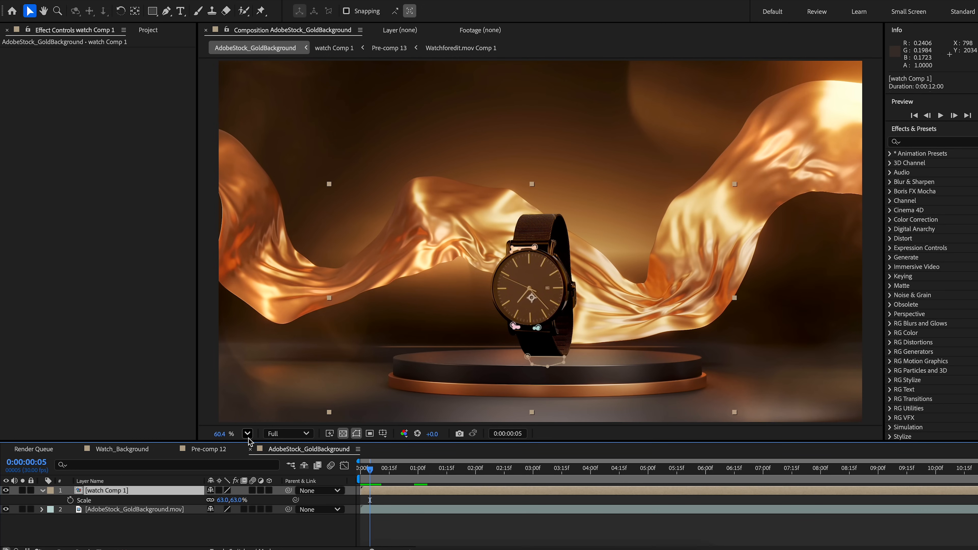
pyautogui.moveTo(221, 439); pyautogui.dragTo(401, 499)
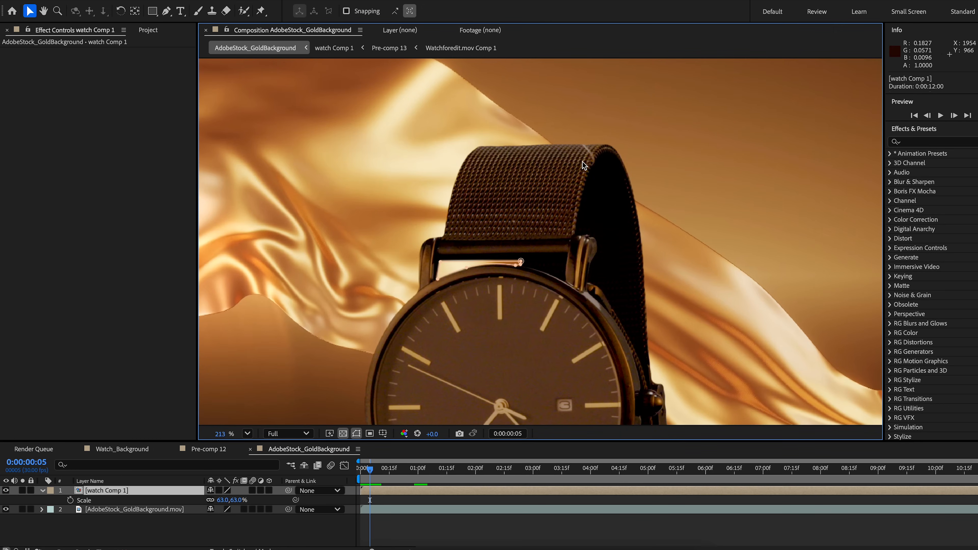